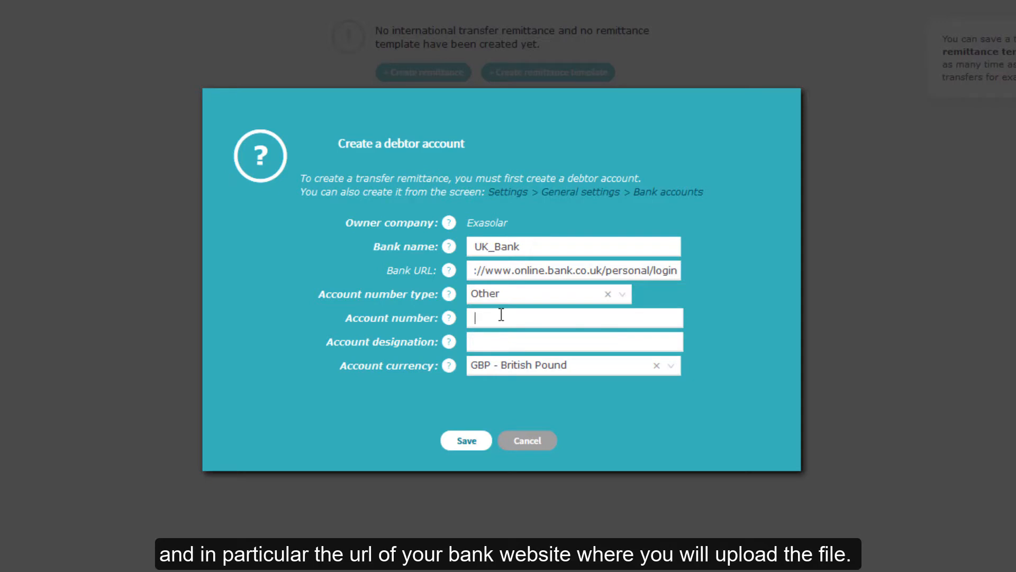
Step: Paste the account number and the Account1_GBP designation, then save the UK_Bank debtor account
key("ctrl+v")
left_click(493, 337)
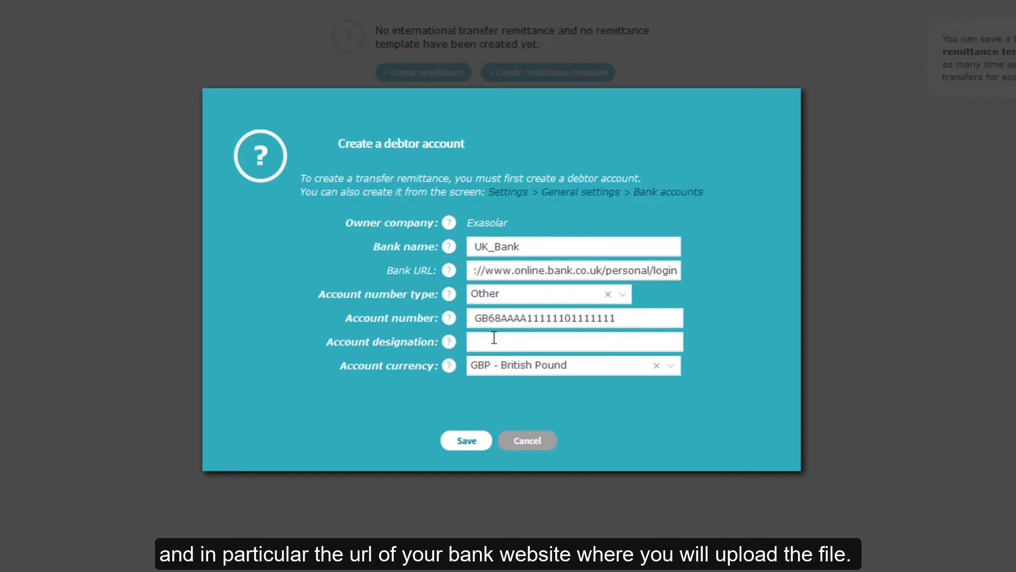
type("Account1_GBP")
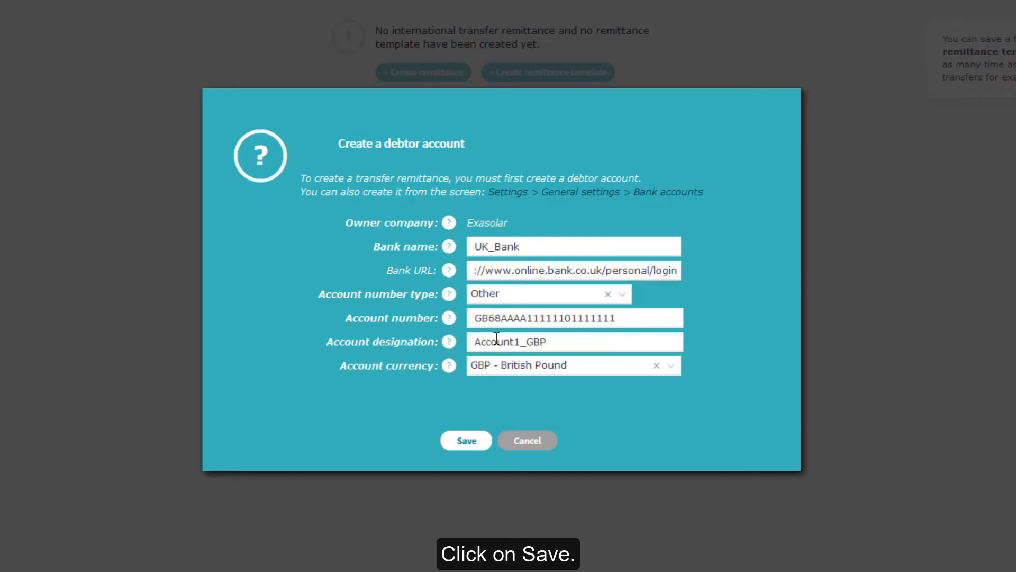
left_click(475, 448)
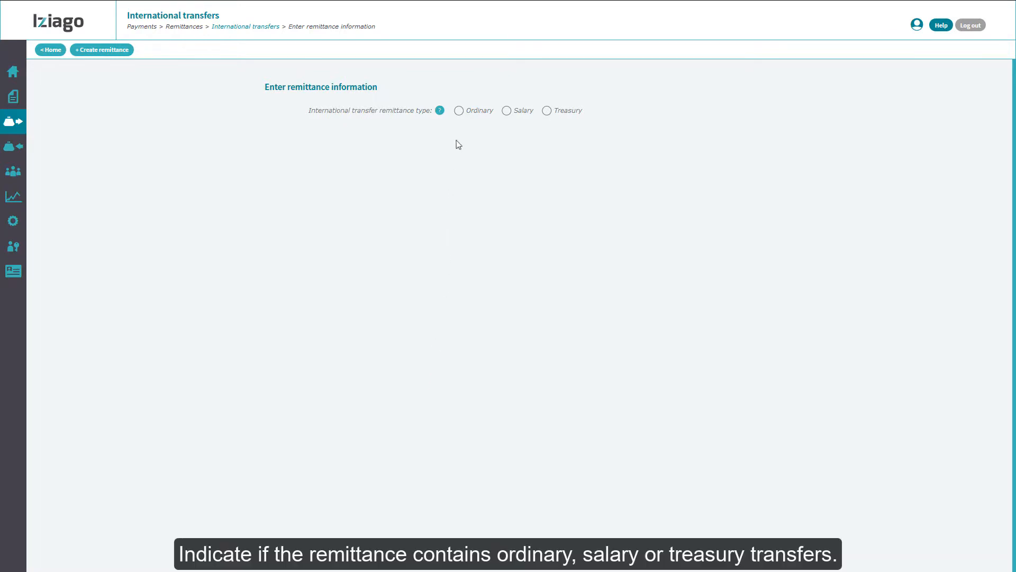
Step: Make the remittance an Ordinary transfer, review the additional fields, and save it
left_click(459, 111)
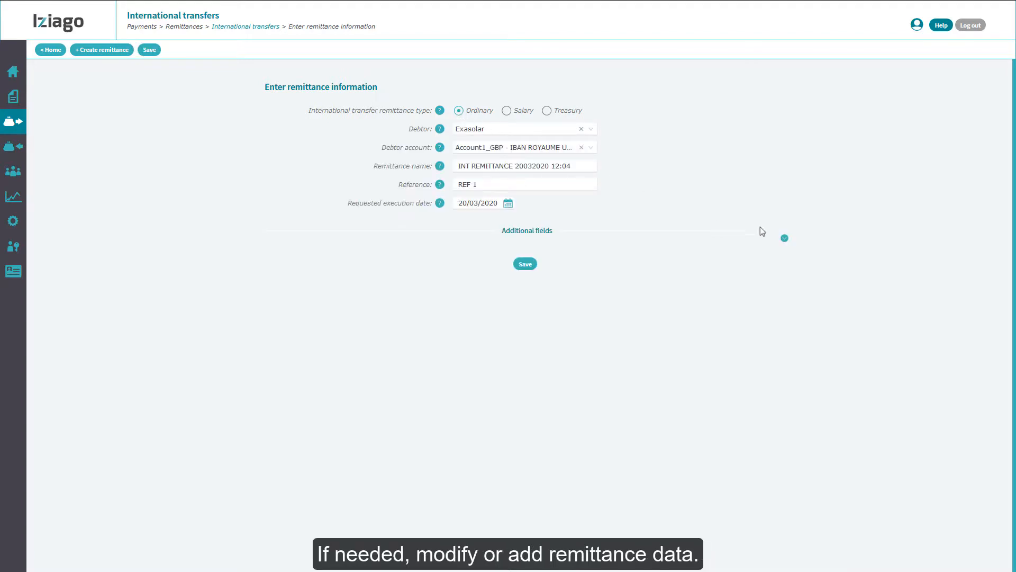
left_click(785, 238)
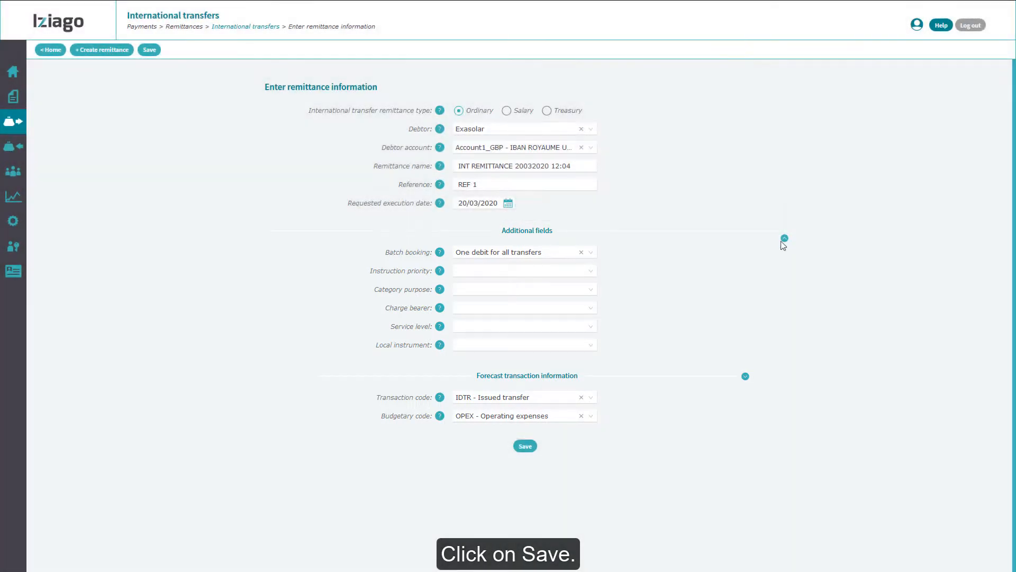
left_click(525, 446)
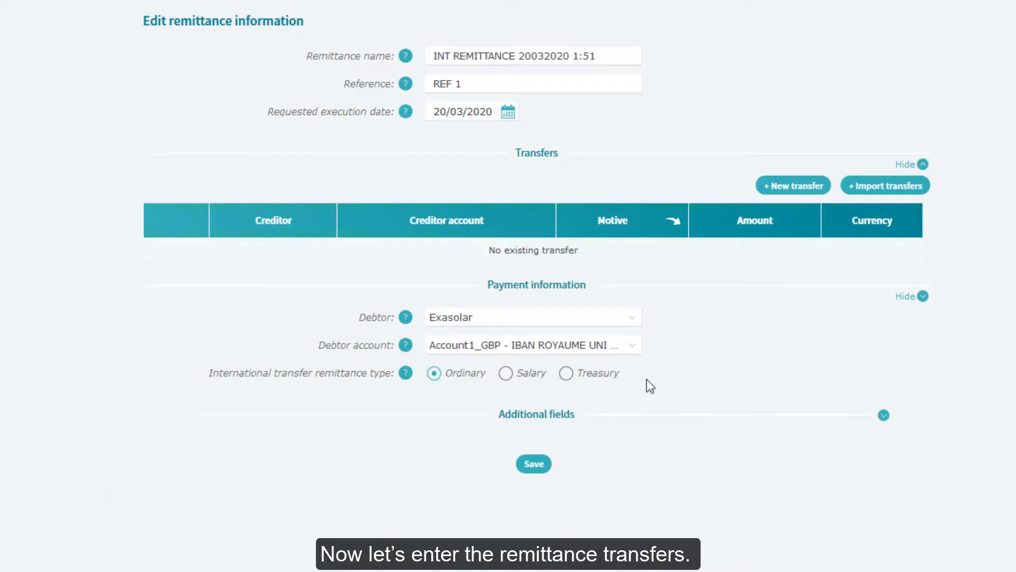
Step: Start a new transfer with a new creditor named APPLE in the SUPP - Fournisseurs group
left_click(792, 186)
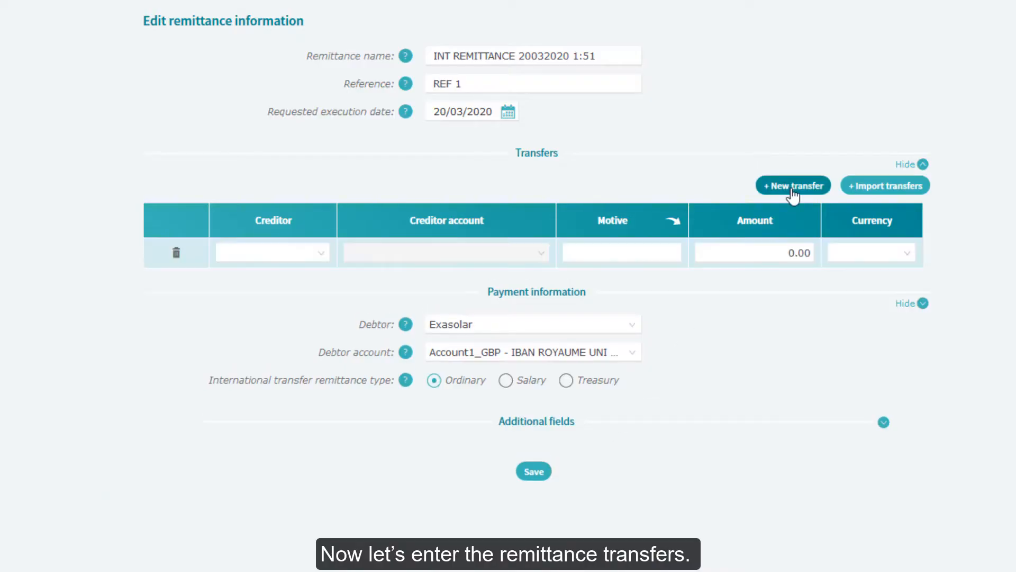
left_click(324, 261)
left_click(323, 321)
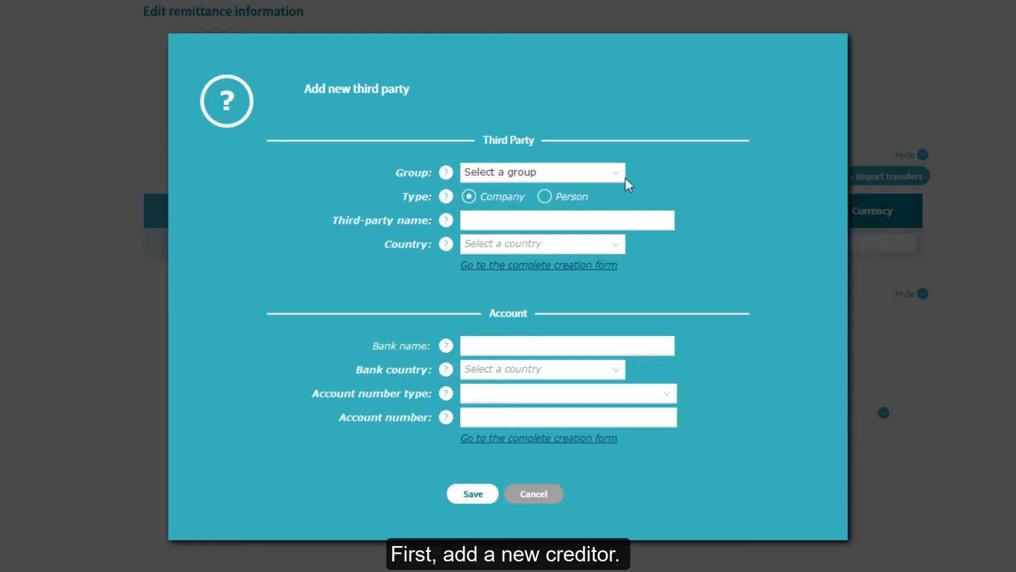
left_click(623, 174)
left_click(577, 298)
left_click(498, 222)
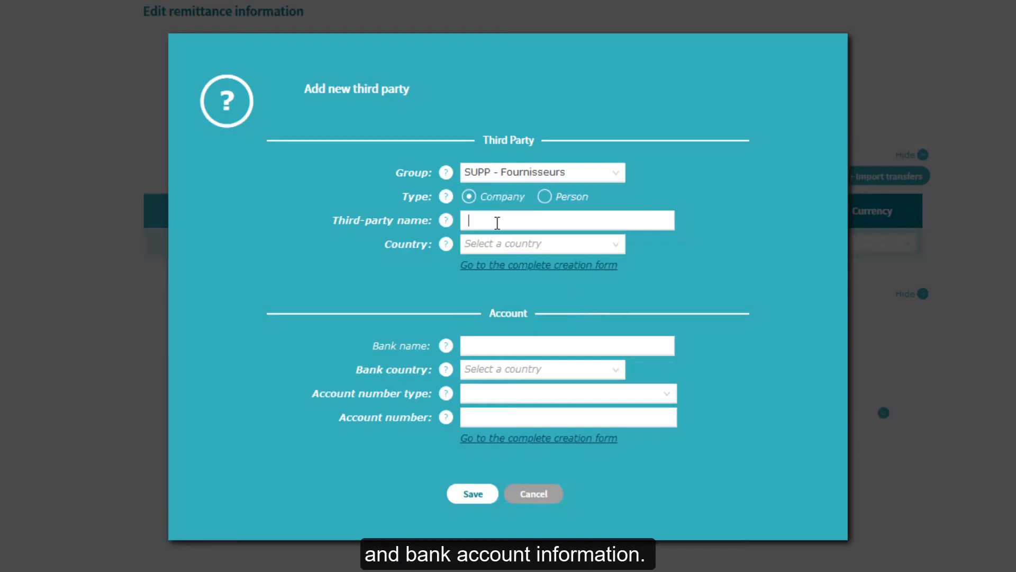
type("APPLE")
Step: Give APPLE country United States, bank Bank of America, account type Other and its account number, then save
left_click(574, 243)
type("us")
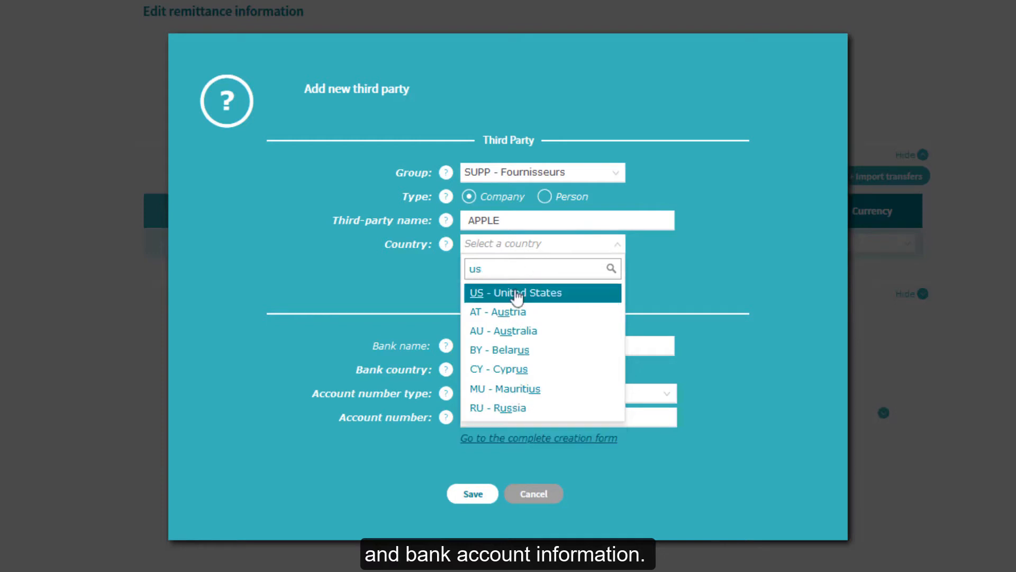
left_click(517, 294)
left_click(481, 345)
type("Bank of America")
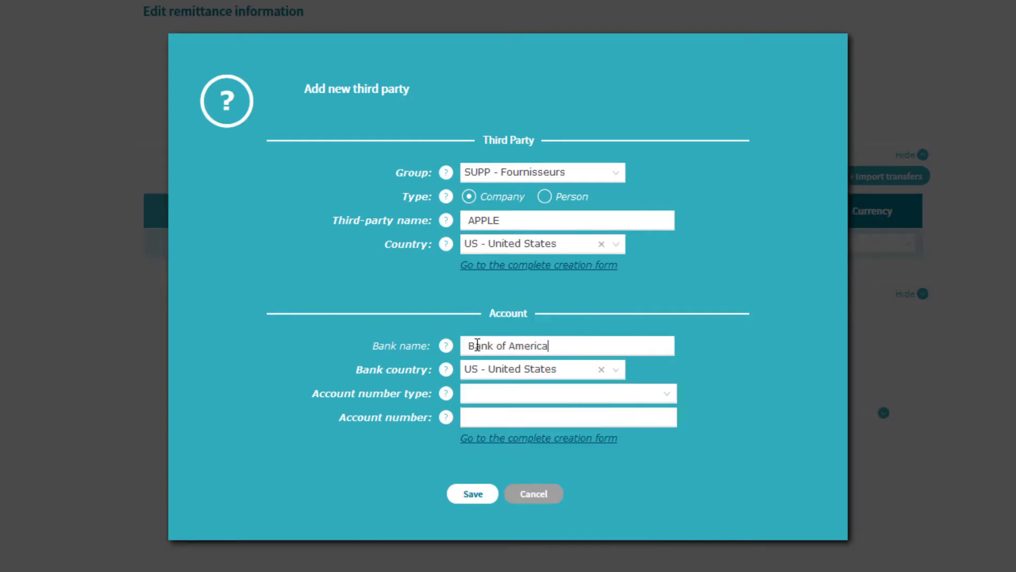
left_click(471, 392)
left_click(477, 443)
left_click(471, 415)
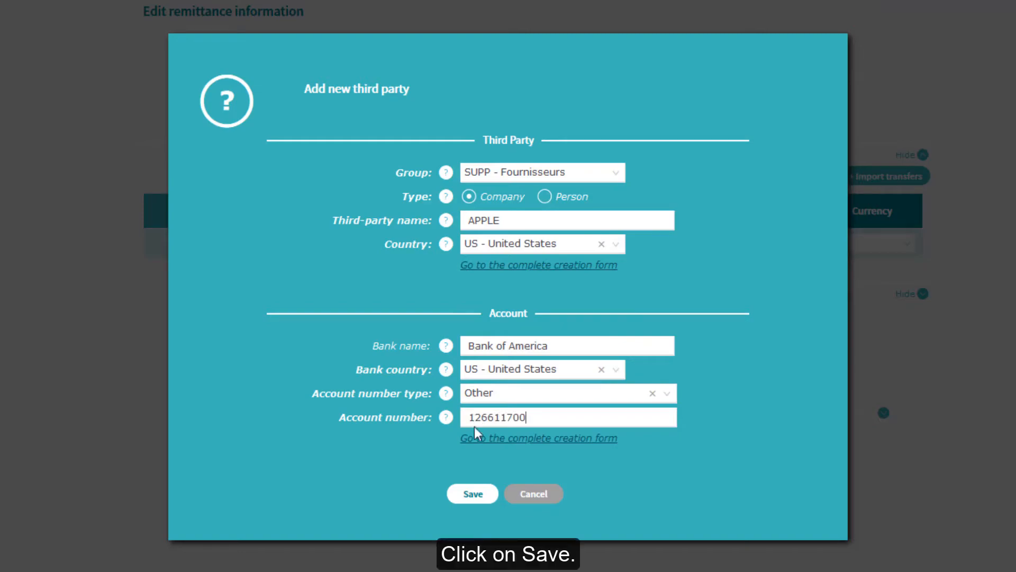
left_click(474, 495)
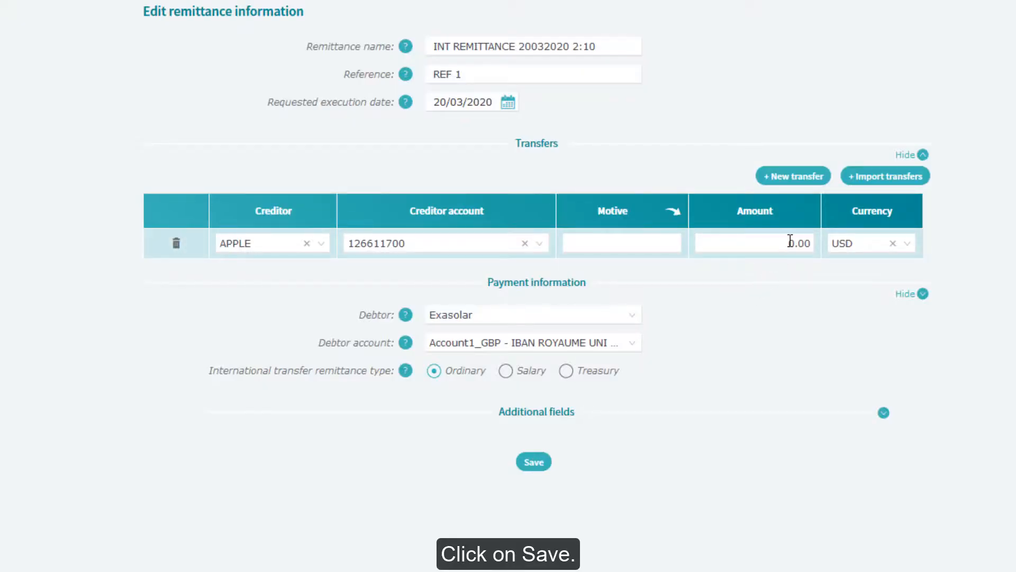
Step: Replace the 0.00 amount with 3000 and save the APPLE transfer row
left_click(807, 239)
key("BackSpace")
type("3000")
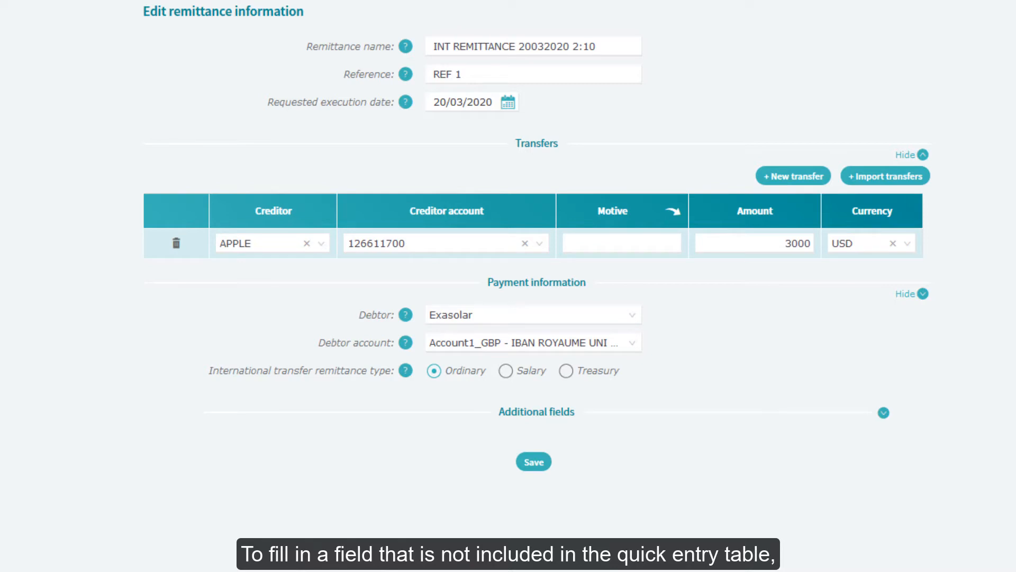
left_click(533, 463)
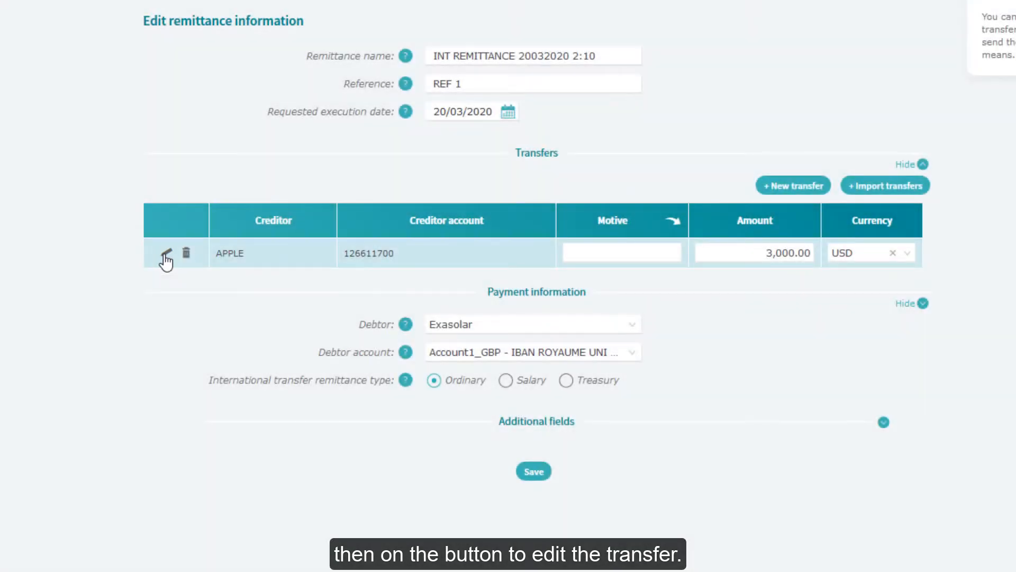
Step: Give the APPLE transfer tax reference 5141 and total tax 100 USD, save, and go back
left_click(166, 256)
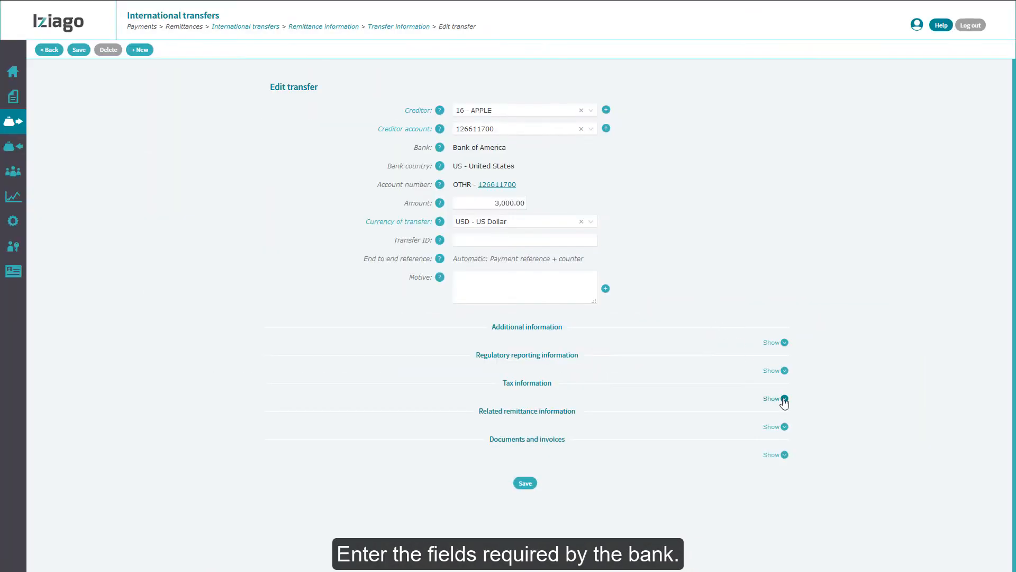
left_click(768, 398)
left_click(515, 422)
type("5141")
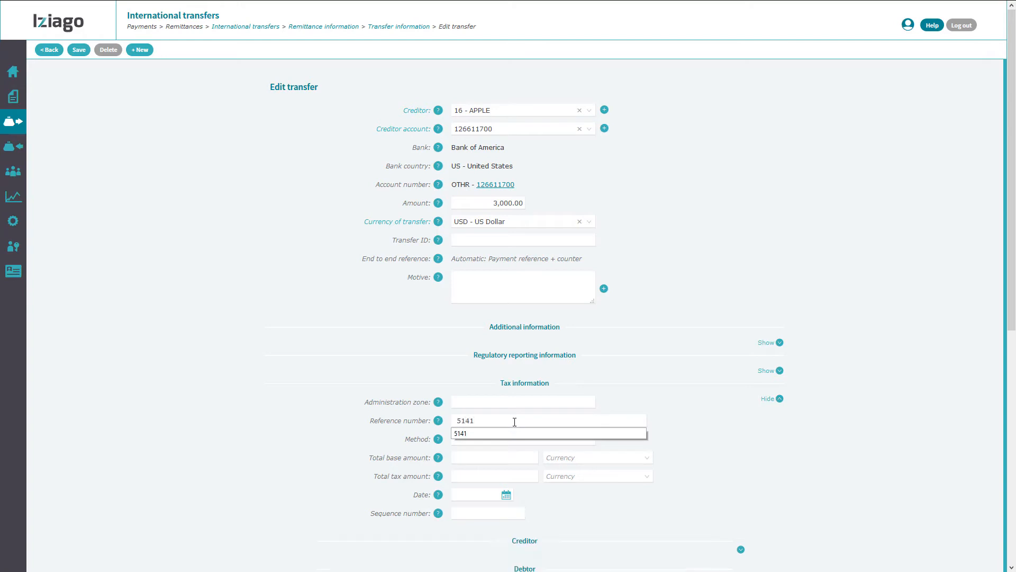
left_click(529, 476)
type("100")
left_click(644, 478)
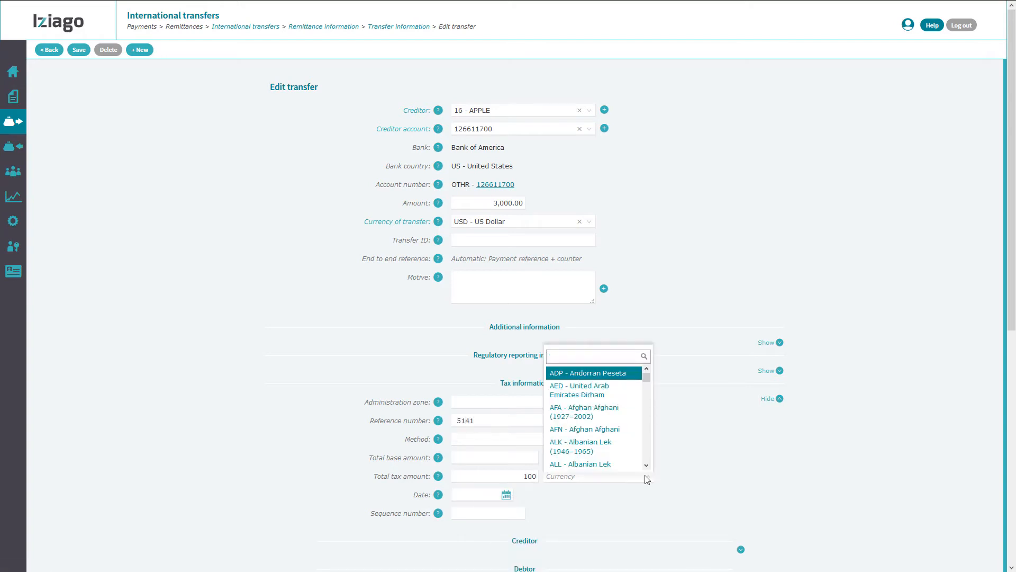
type("usd")
left_click(598, 462)
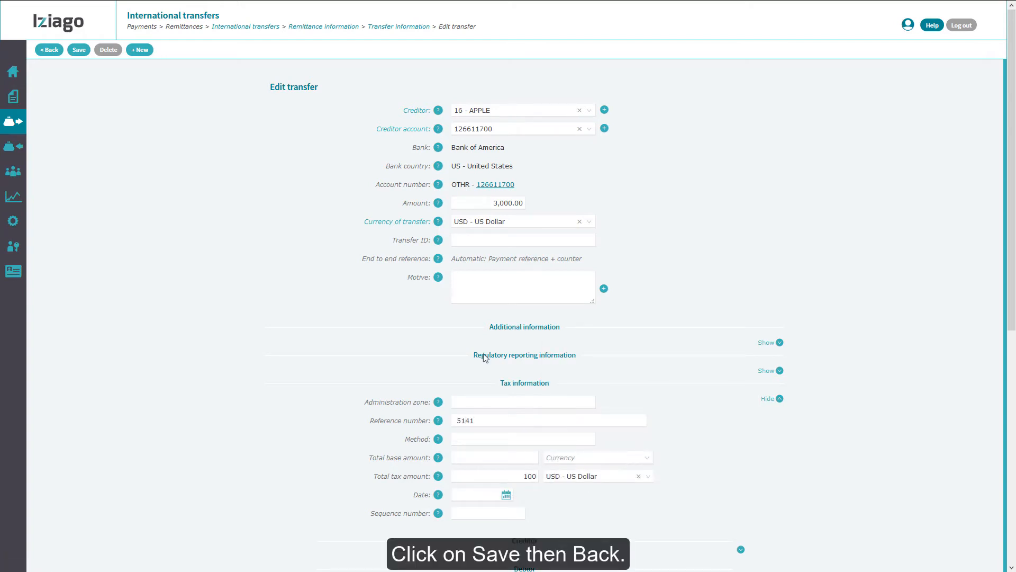
left_click(75, 51)
left_click(53, 57)
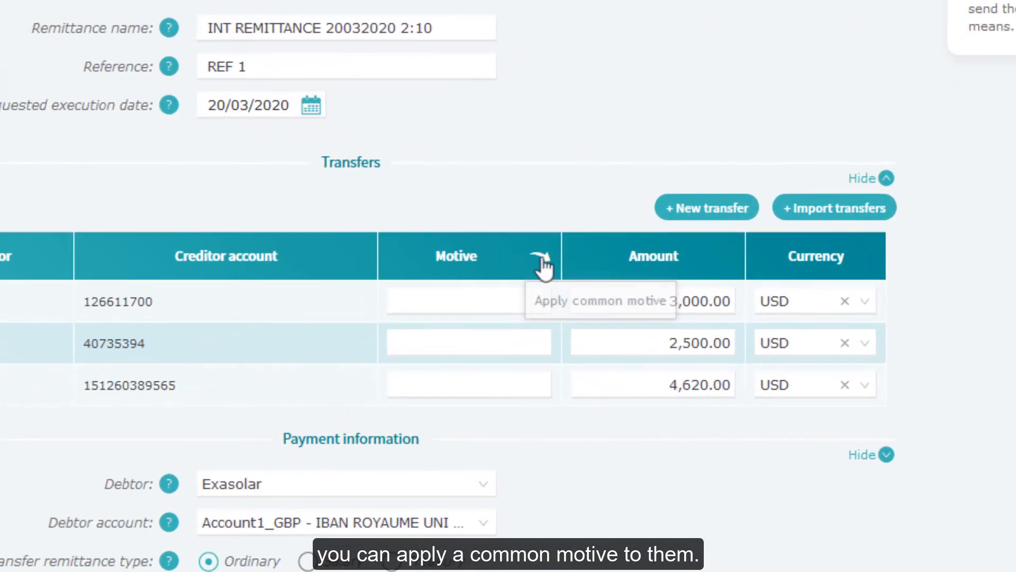
Step: Apply 'Invoice March 2020' as the motive for APPLE, LINKEDIN and FORWARD CO, then save
left_click(540, 259)
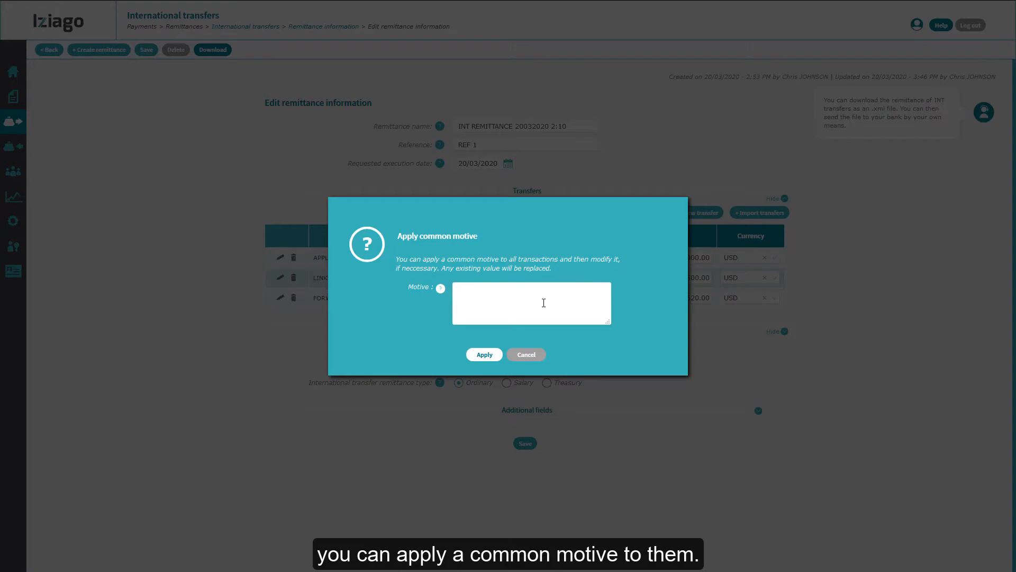
type("Invoice March 2020")
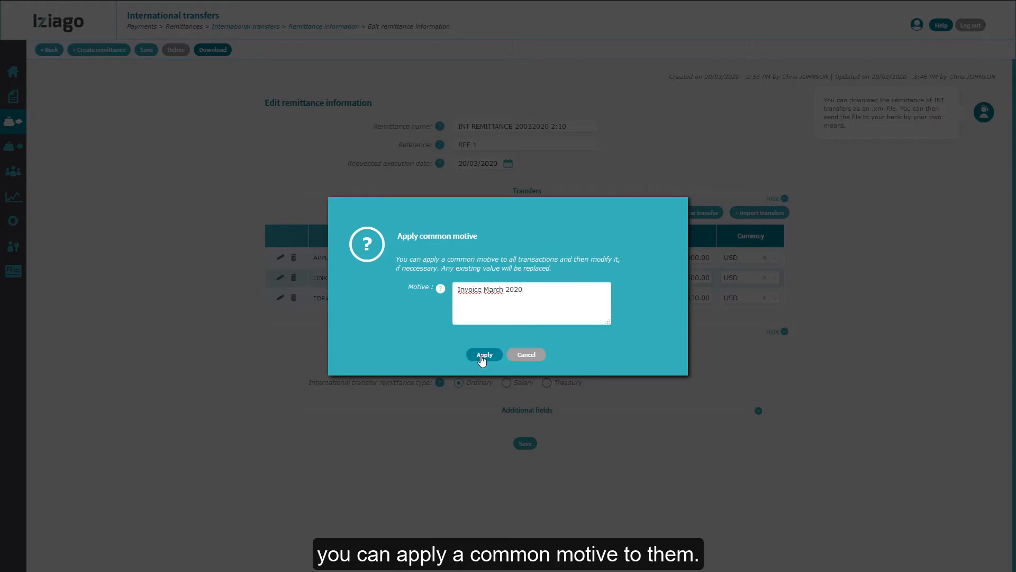
left_click(482, 355)
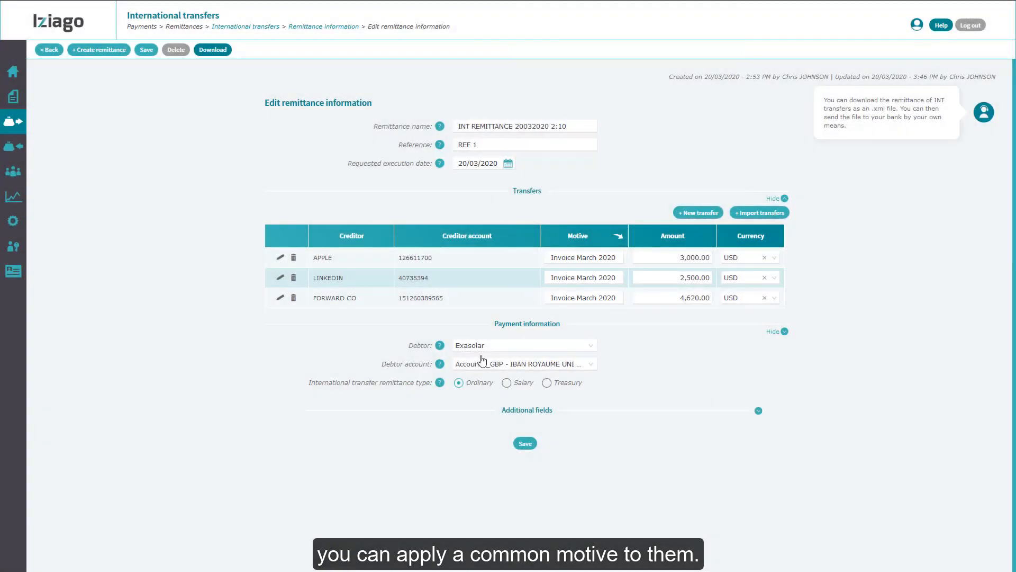
left_click(526, 444)
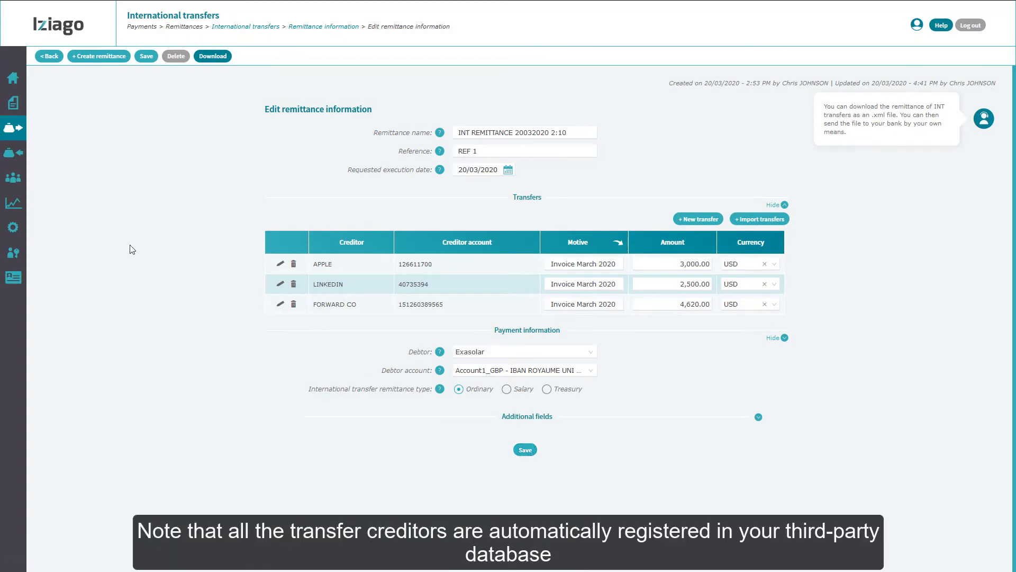
mouse_move(18, 184)
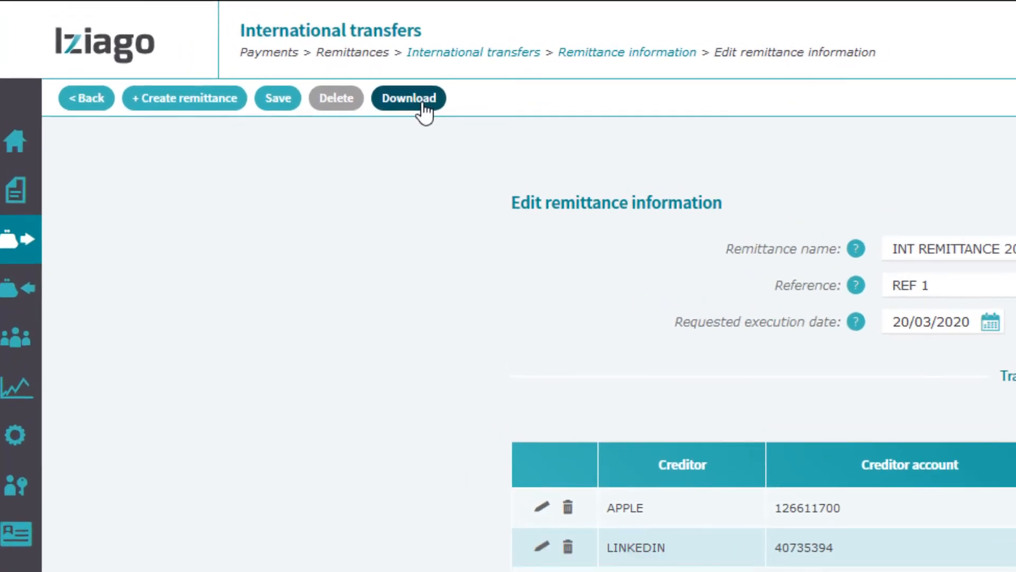
Step: Download INTERNAT_REMITTANCE_20200320_175920.xml using the card security code, save it, and confirm receipt
left_click(424, 106)
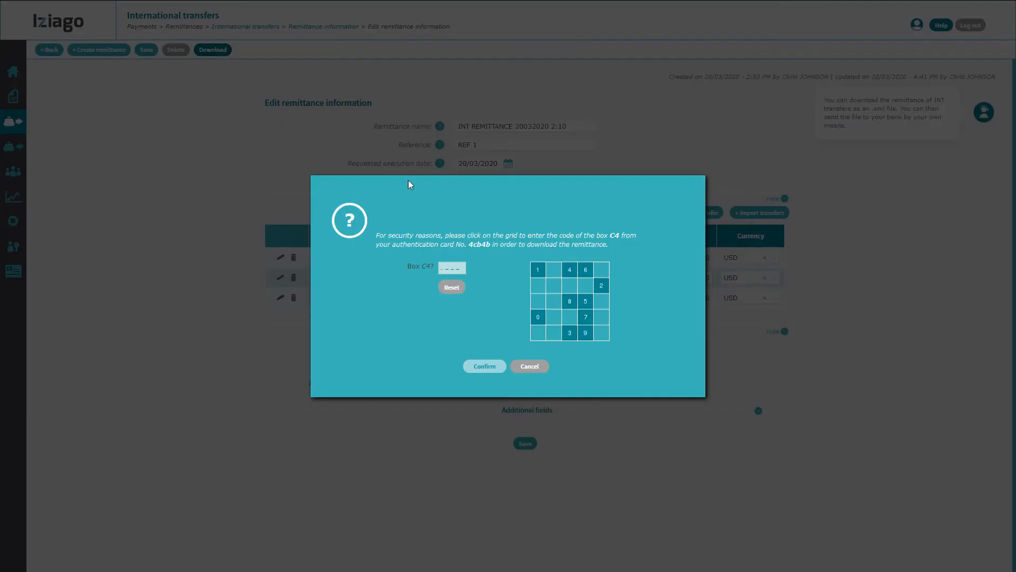
left_click(586, 332)
left_click(570, 332)
left_click(585, 316)
left_click(597, 287)
left_click(498, 366)
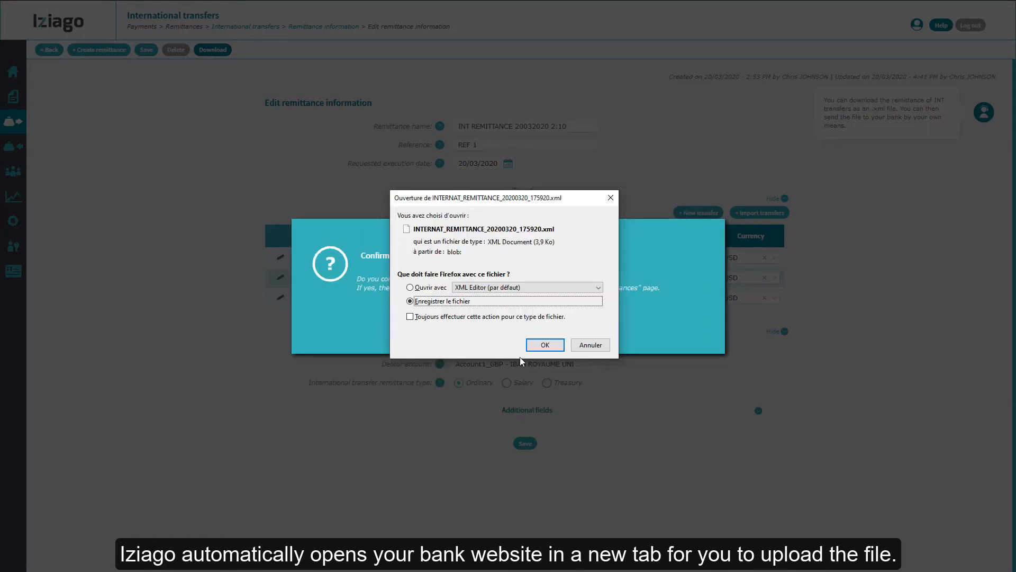
left_click(539, 347)
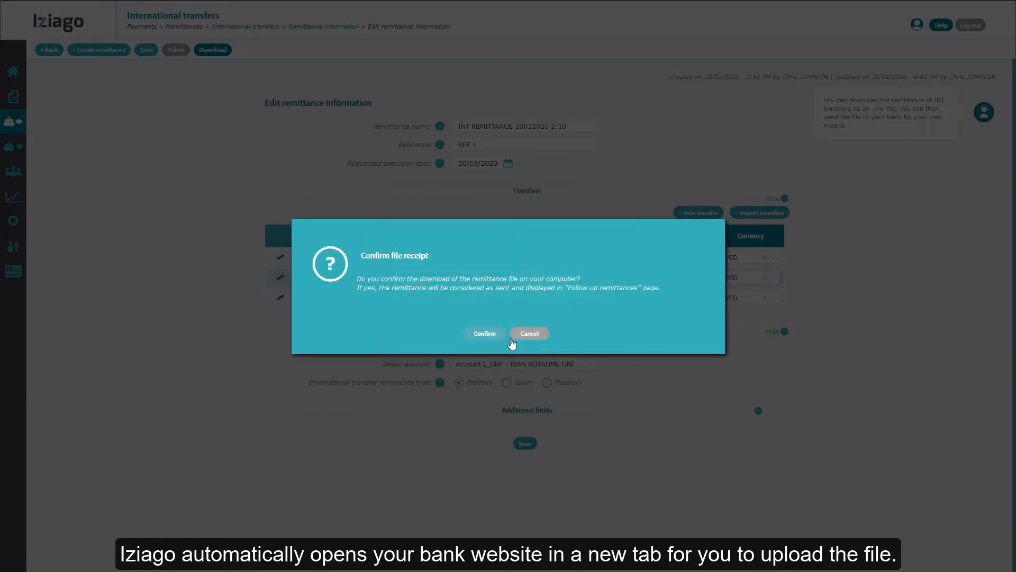
left_click(484, 333)
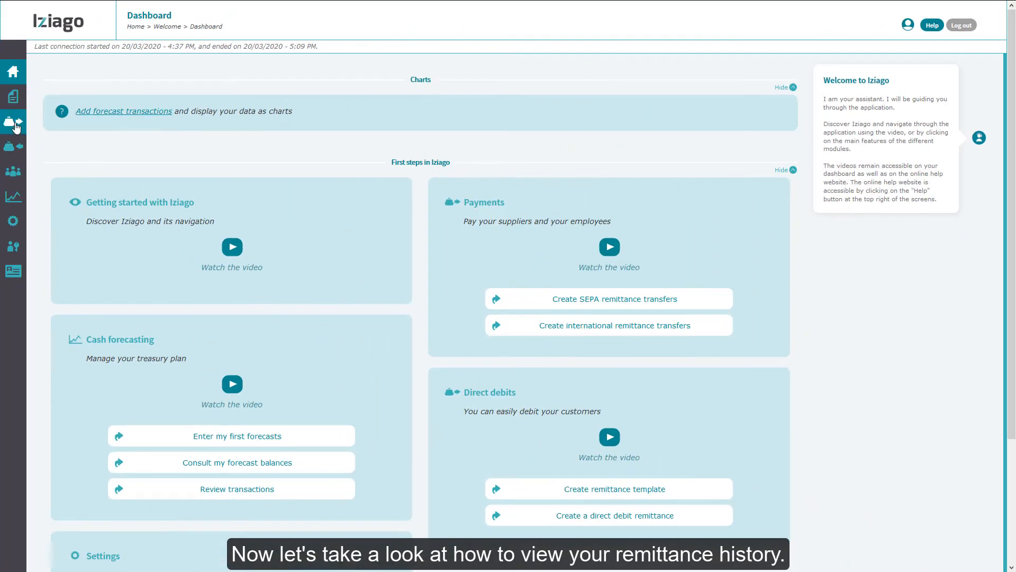
Step: Filter Follow up remittances to International transfers from Account1_GBP and display the results
left_click(16, 126)
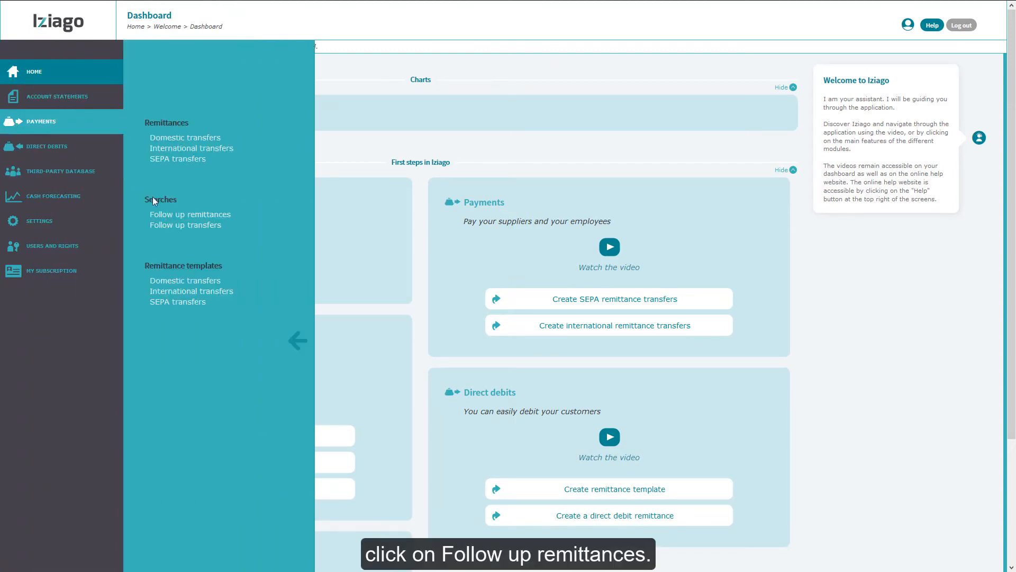
left_click(184, 215)
scroll(184, 219, "down", 1)
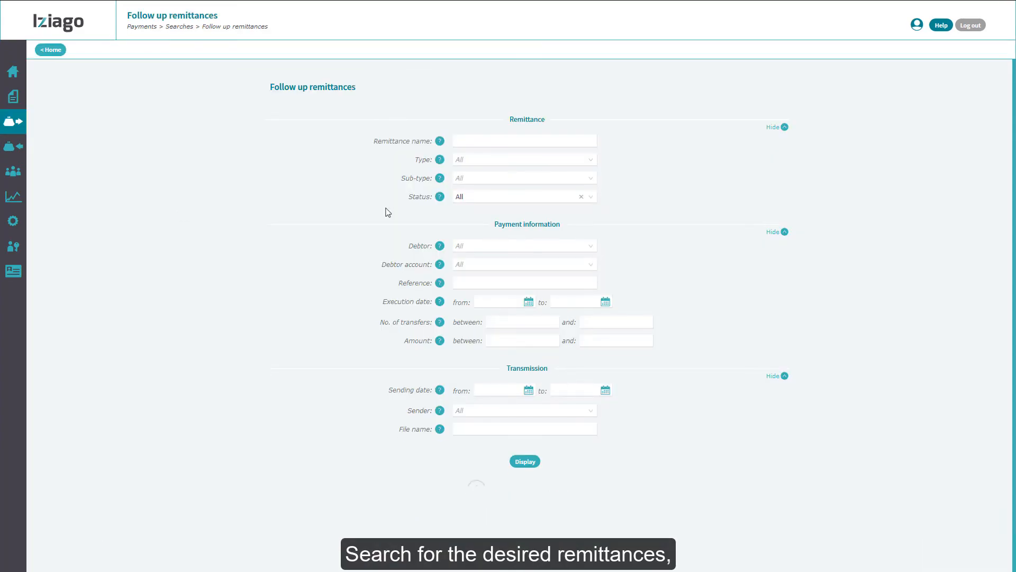
left_click(566, 159)
left_click(498, 174)
left_click(594, 267)
left_click(578, 288)
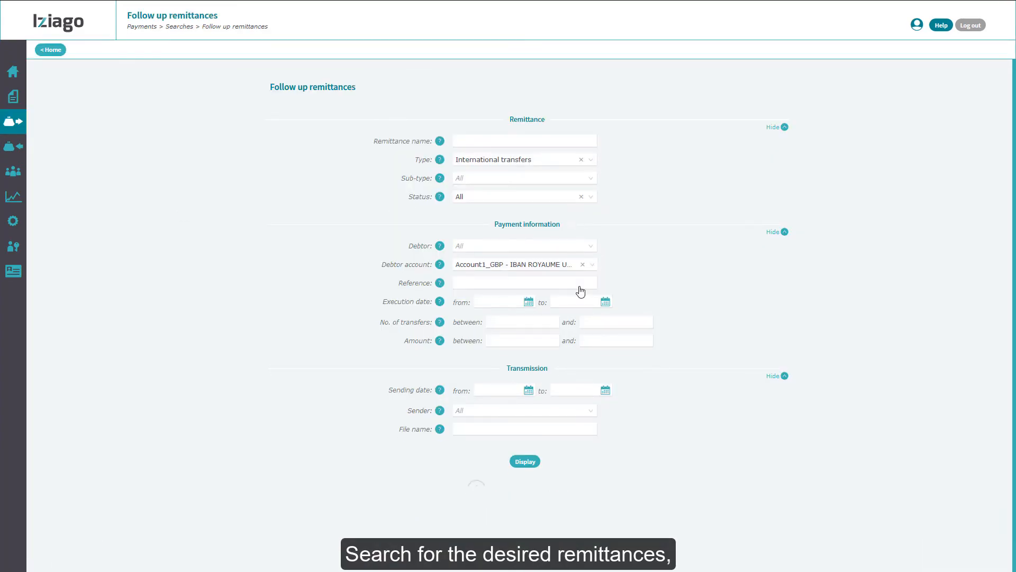
left_click(532, 461)
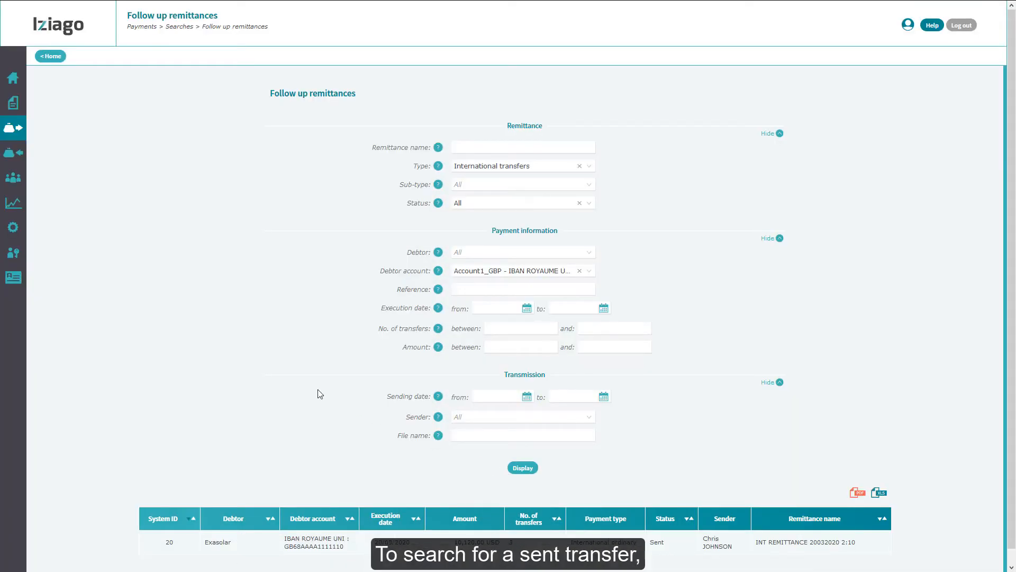
left_click(21, 135)
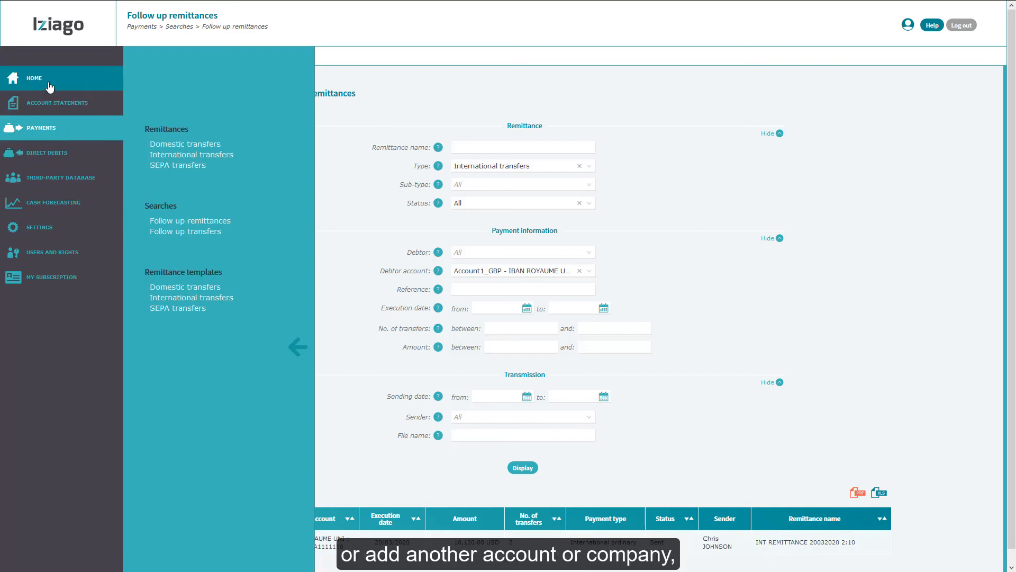
Step: Go to the Dashboard, expand First steps in Iziago, scroll to Settings, and list the settings pages
mouse_move(49, 88)
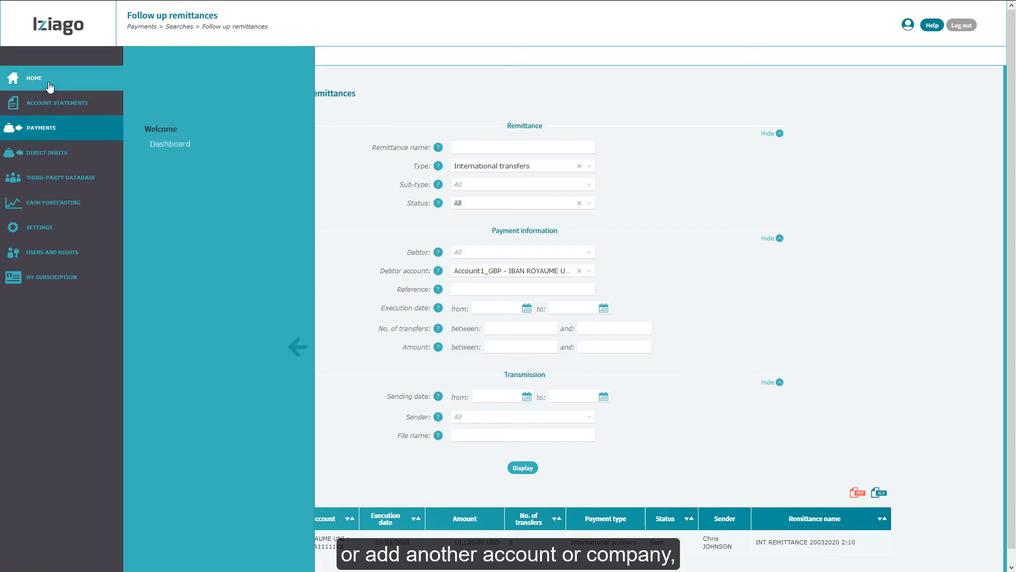
left_click(166, 151)
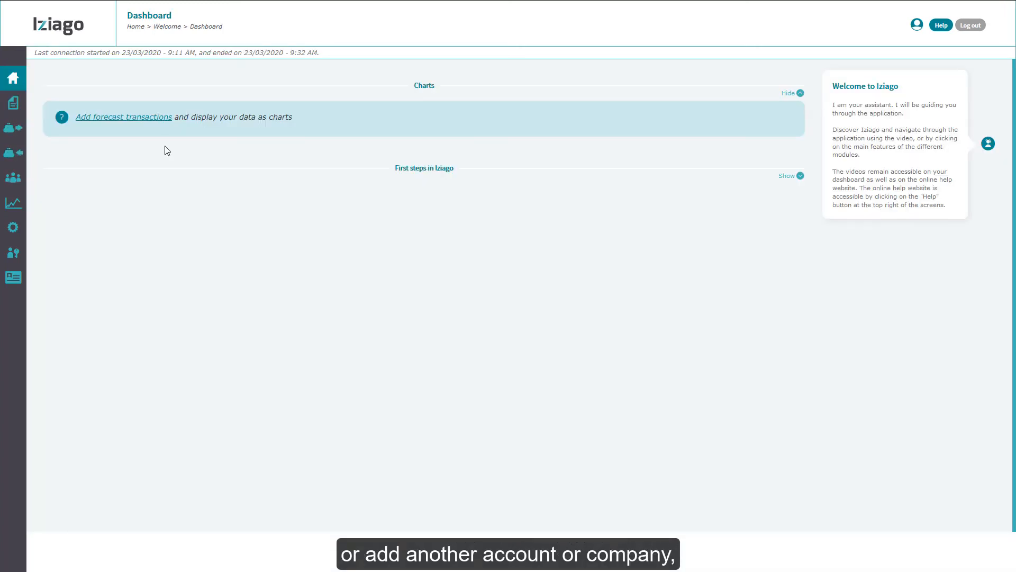
left_click(800, 176)
scroll(855, 307, "down", 1)
scroll(862, 321, "down", 2)
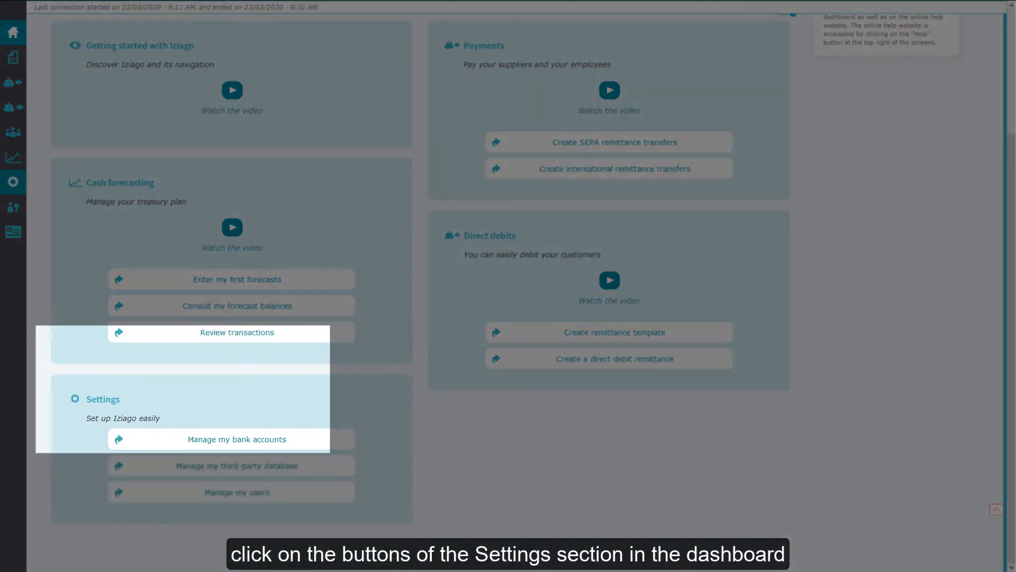
left_click(13, 181)
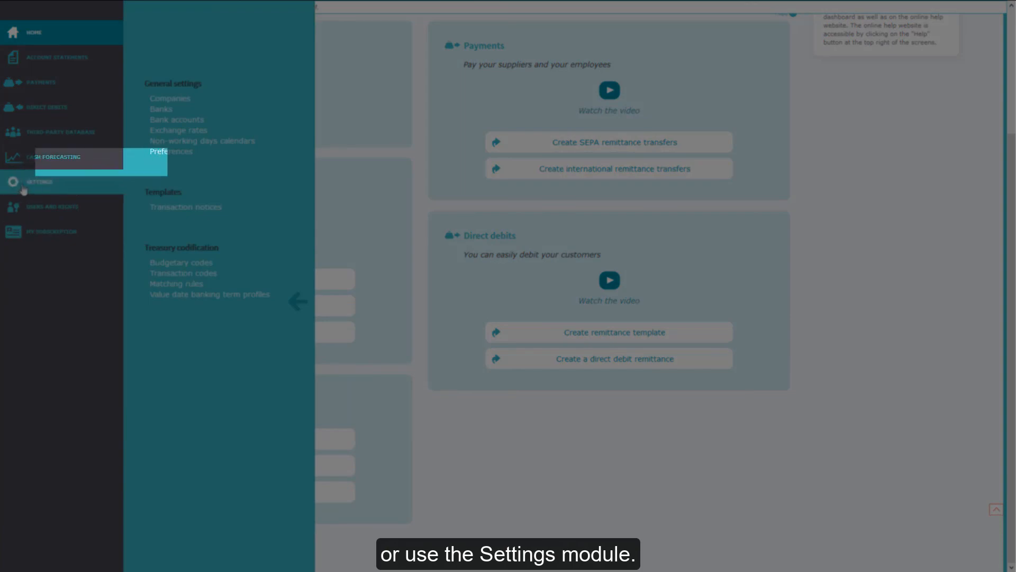